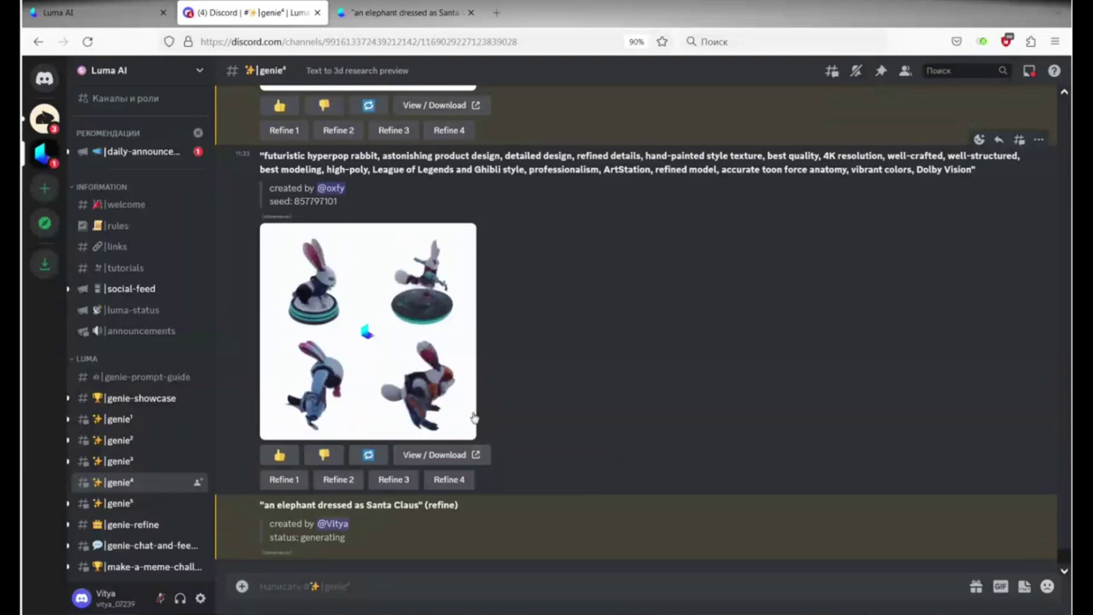
scroll(472, 415, up, 2)
scroll(472, 415, up, 3)
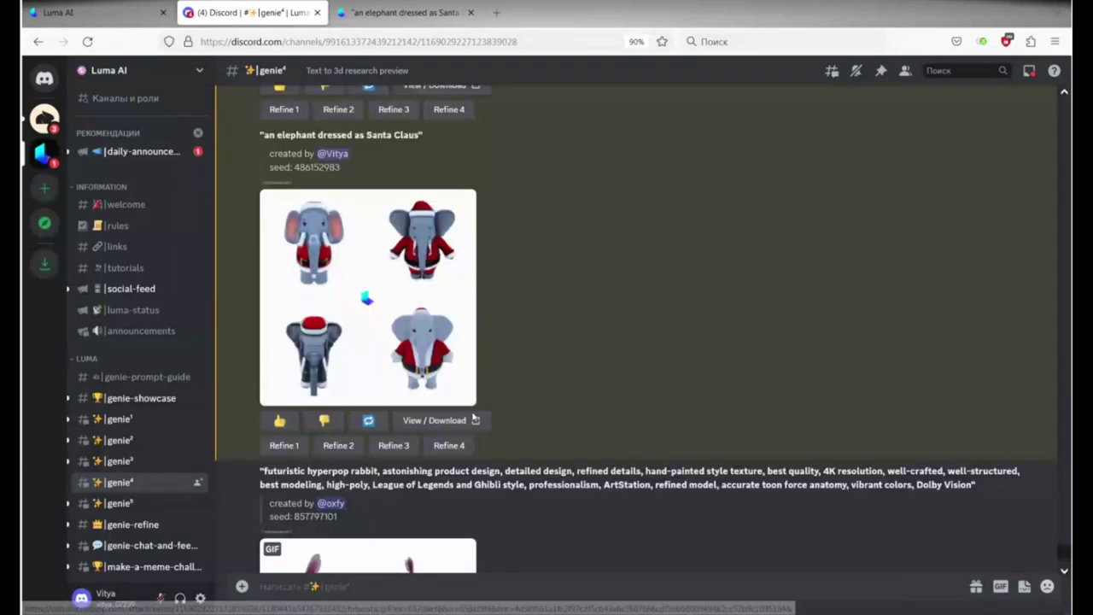
scroll(472, 416, down, 4)
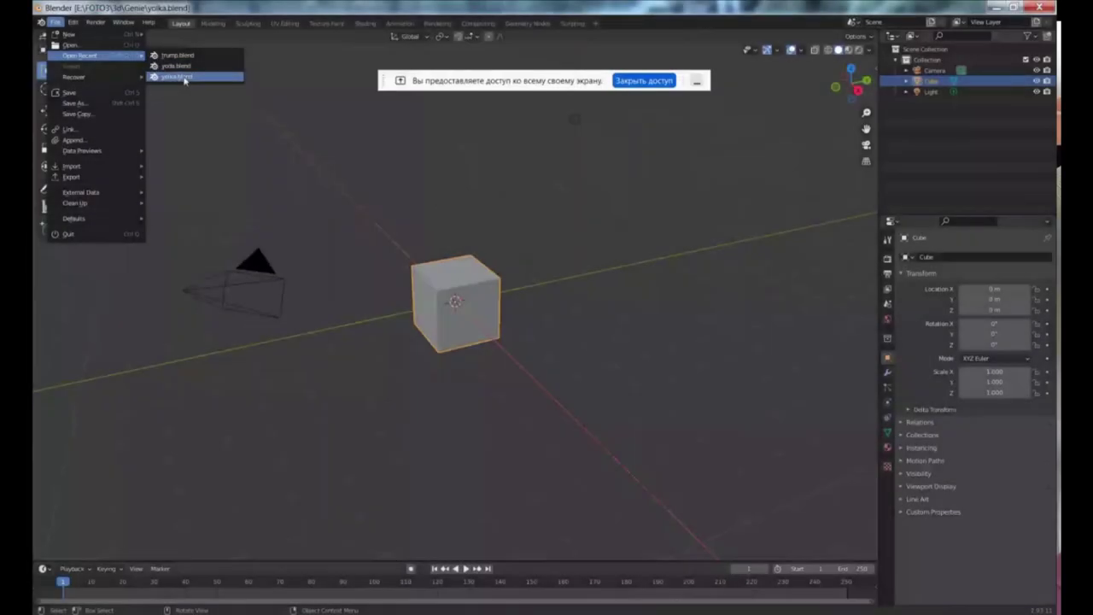
Step: Switch to Blender, open the recent file yolka.blend and display the tree in Material Preview shading
click(181, 76)
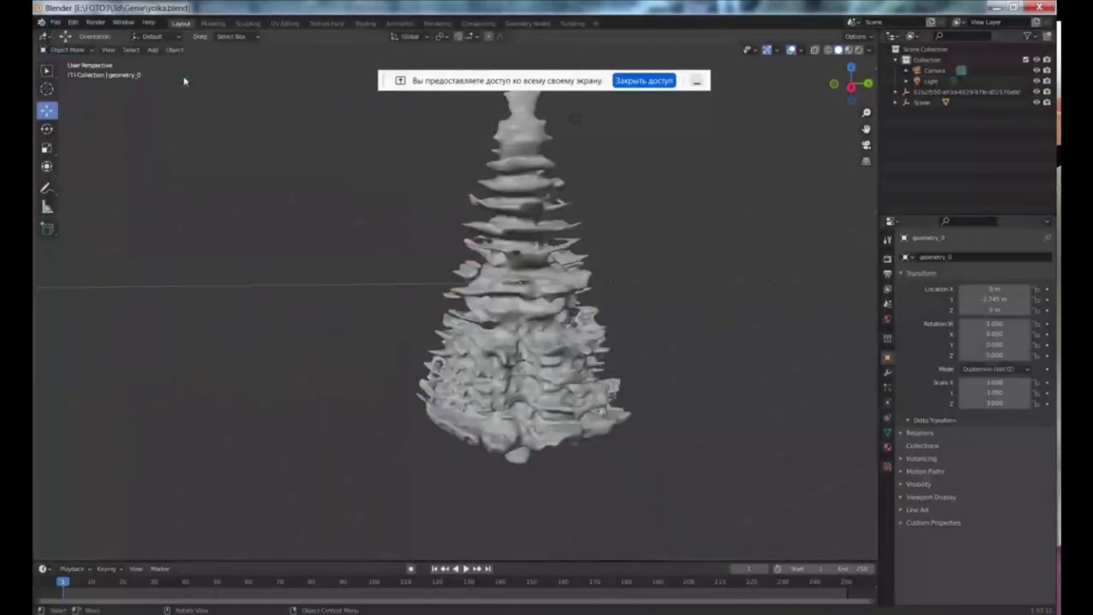
click(848, 50)
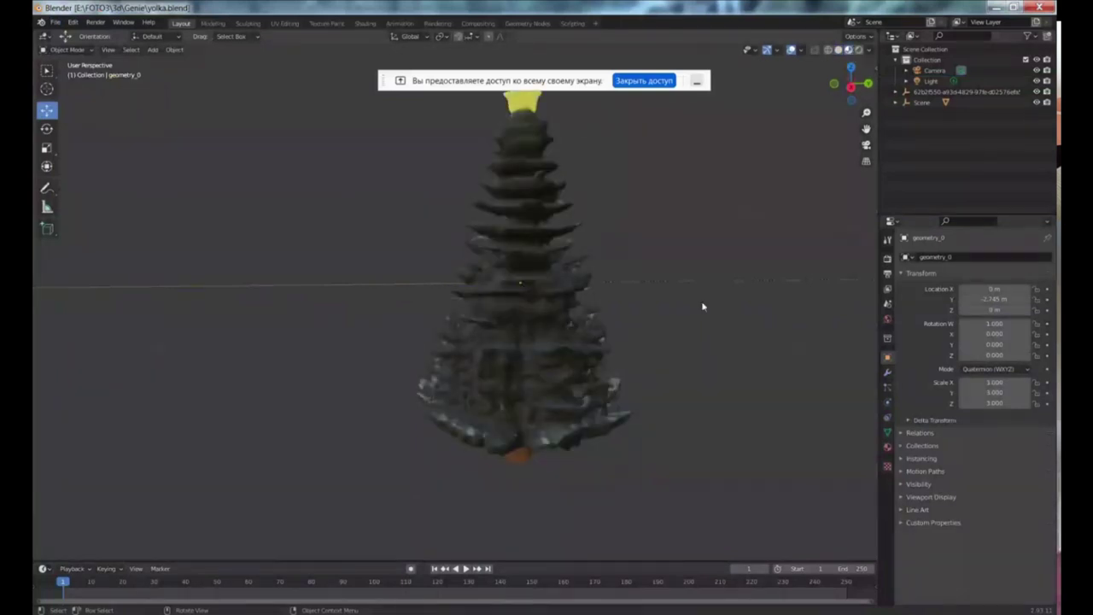
middle_drag(702, 306, 546, 326)
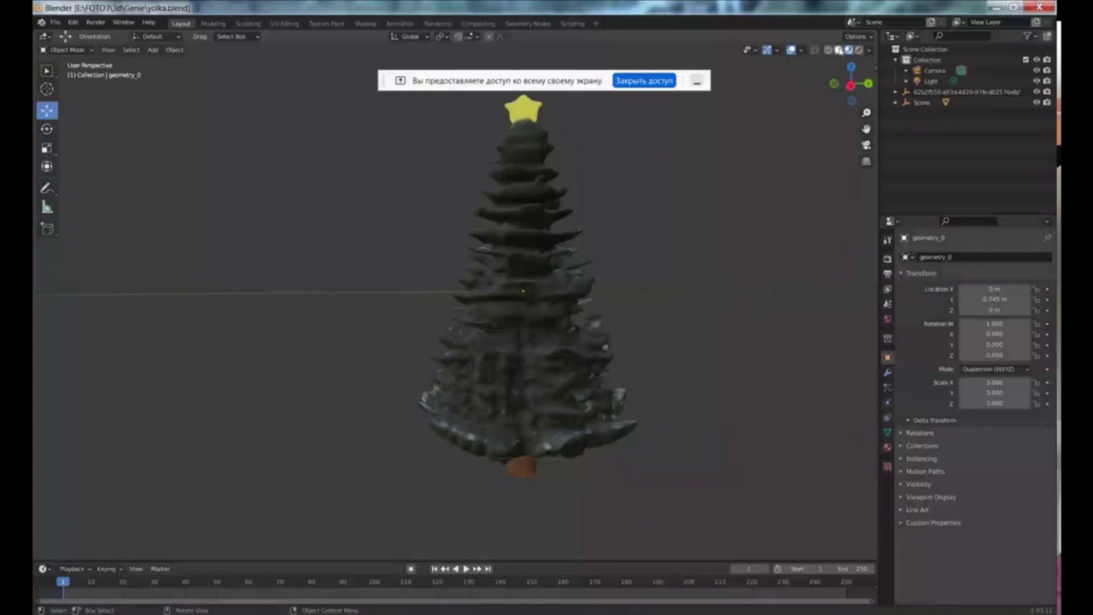
Step: Compare the geometry of the two Christmas trees in Solid shading and their textures in Material Preview shading
click(838, 49)
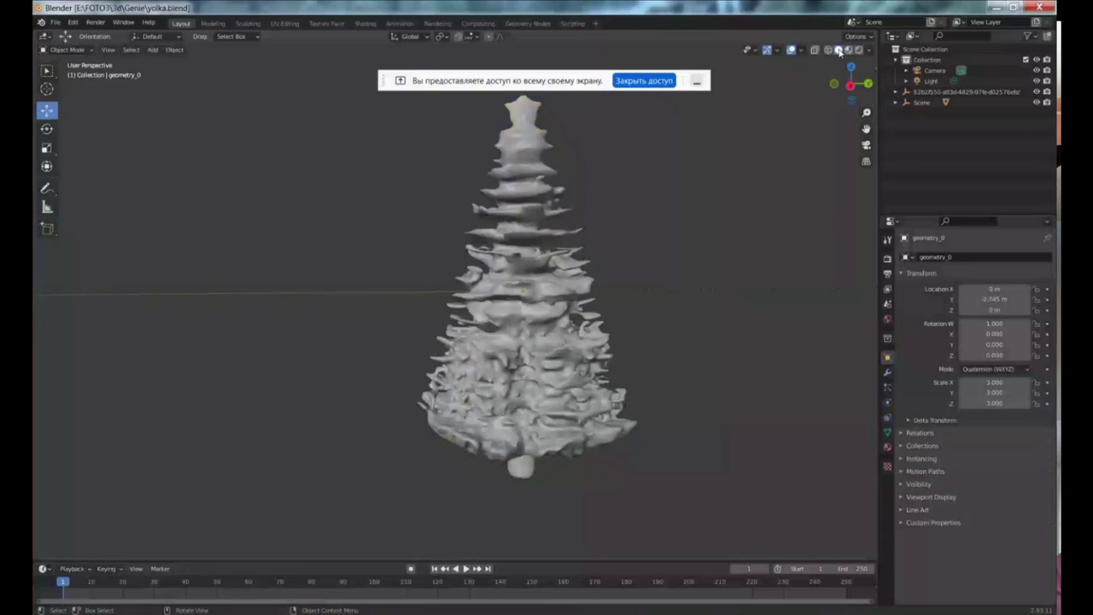
scroll(532, 261, up, 5)
scroll(574, 267, down, 4)
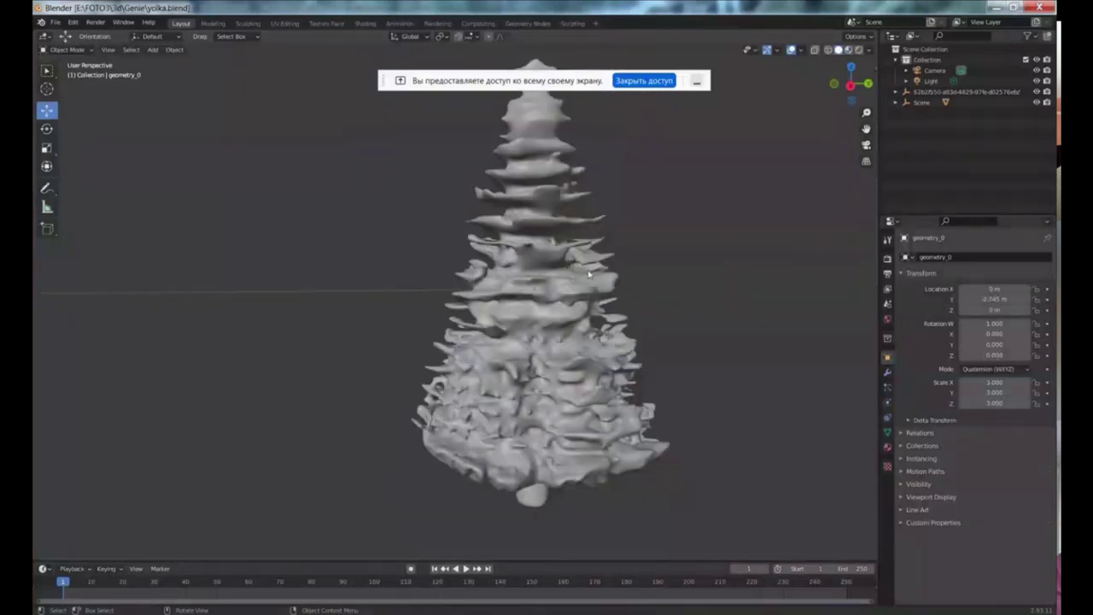
middle_drag(588, 273, 545, 297)
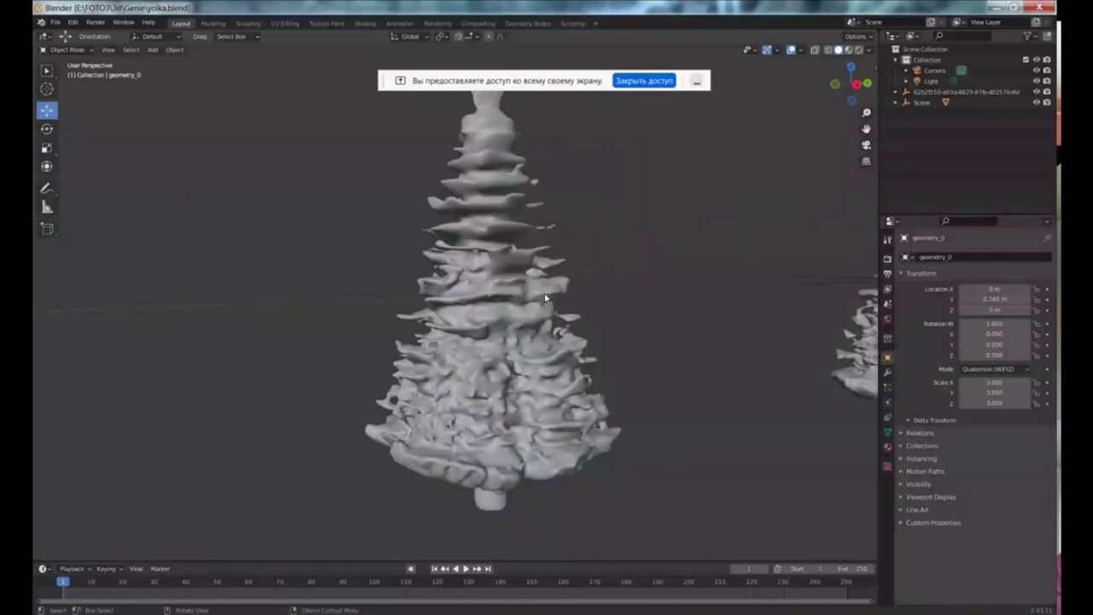
middle_drag(545, 297, 781, 305)
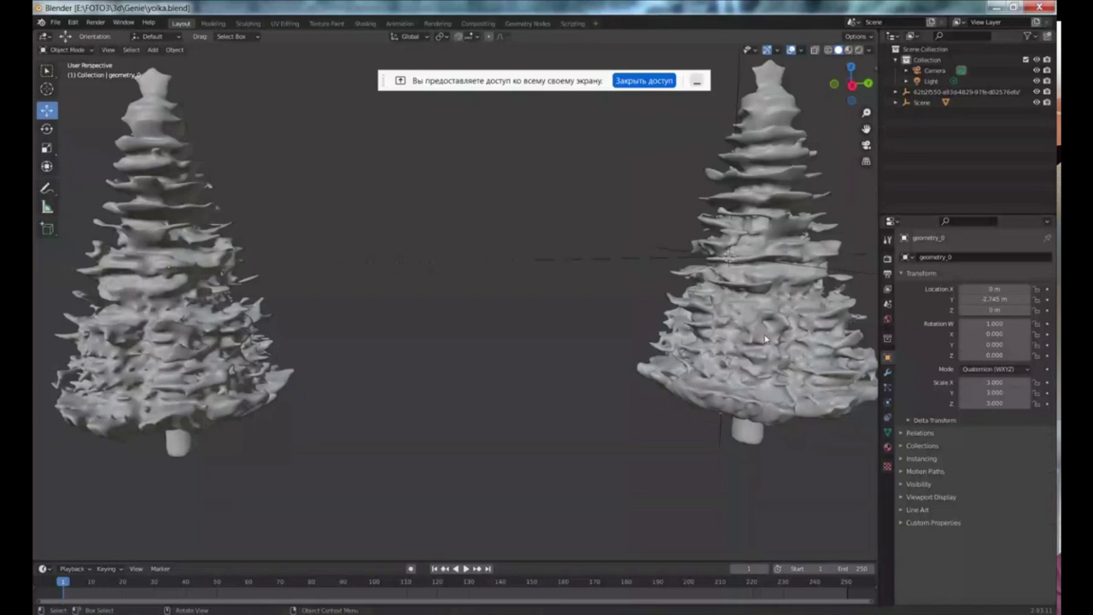
click(847, 50)
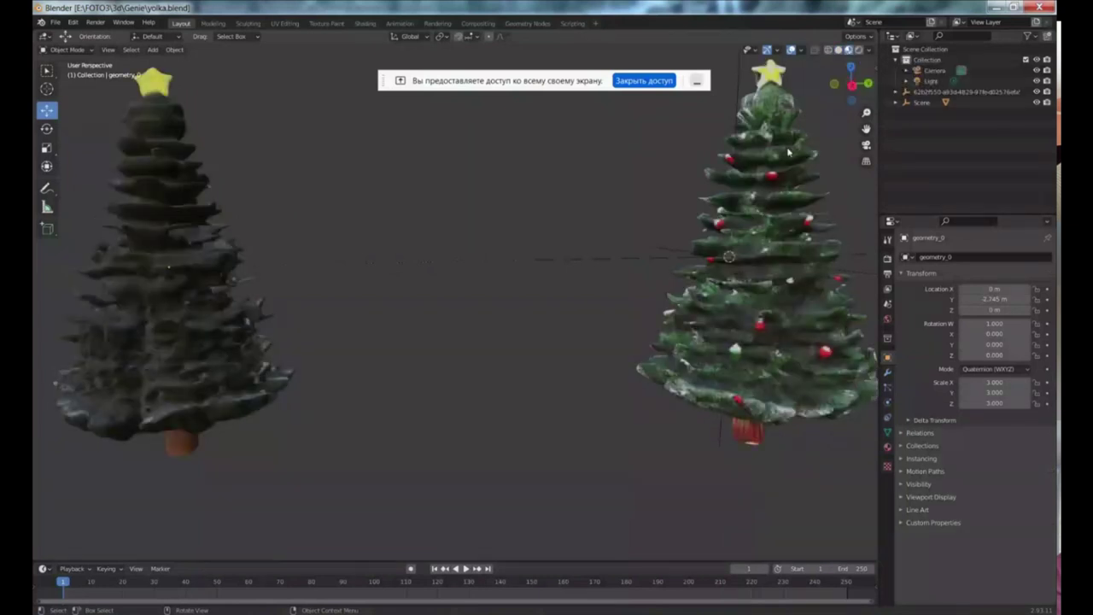
shift+middle_drag(788, 151, 733, 333)
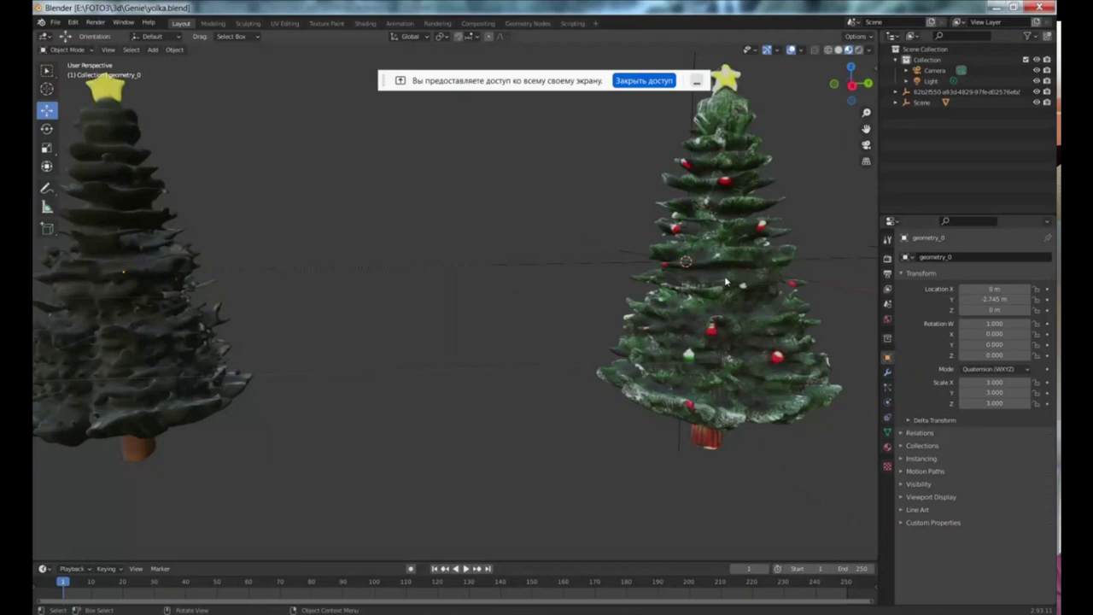
Step: Open the recent file yoda.blend
click(56, 25)
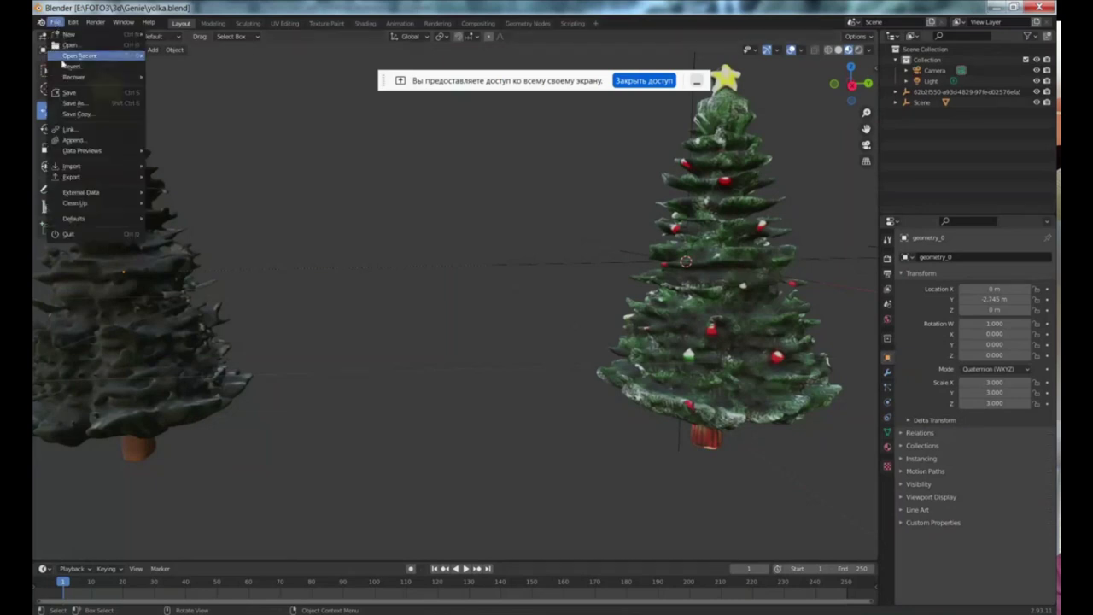
mouse_move(63, 58)
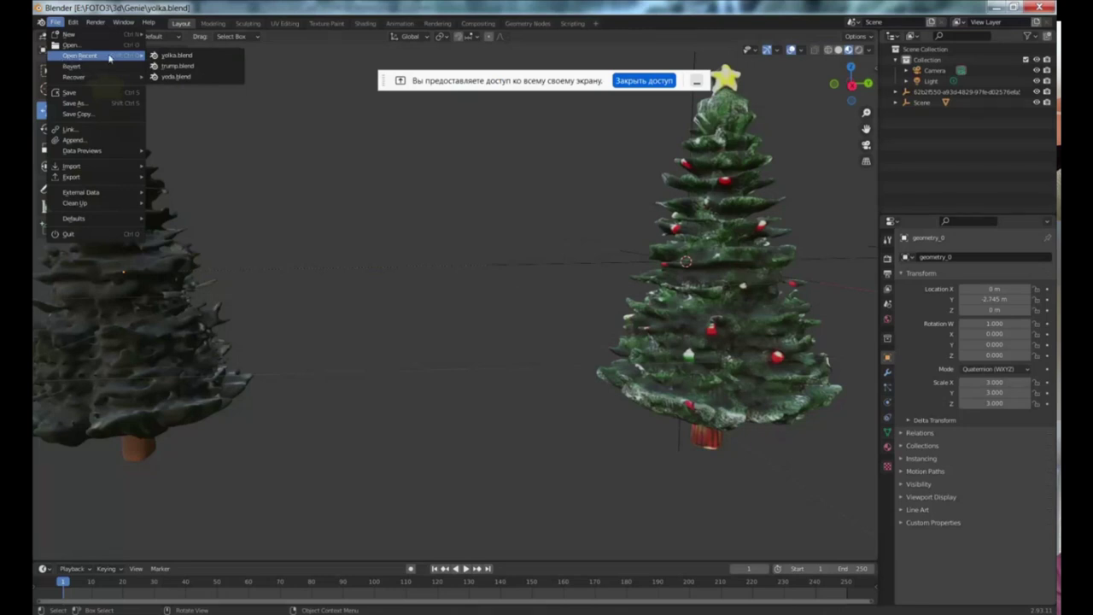
click(176, 76)
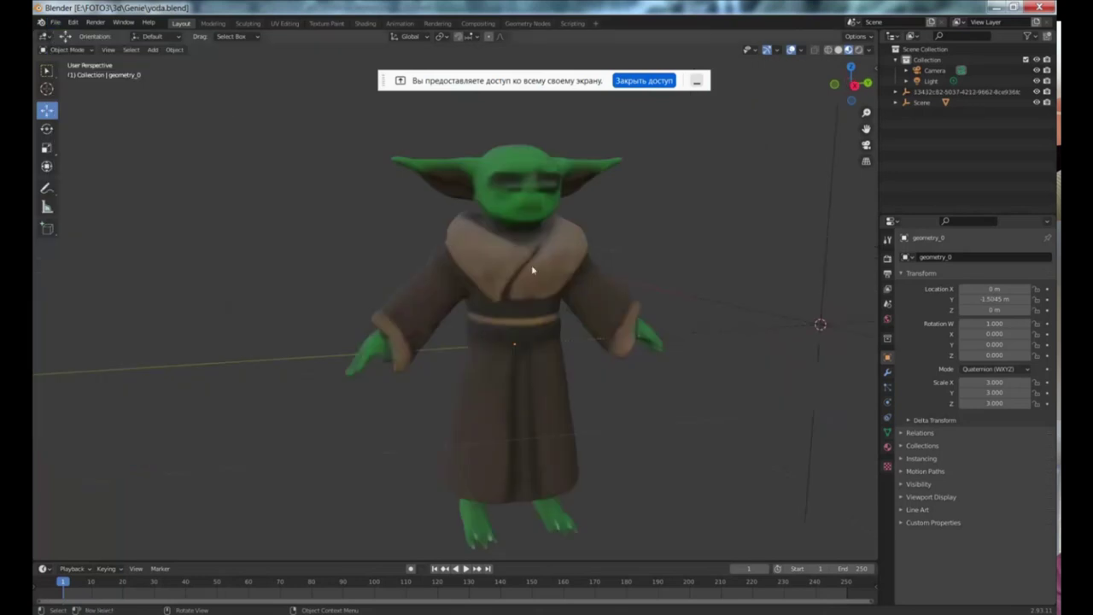
Step: Examine the rough and refined Yoda models up close, including the face, robe and belt textures
middle_drag(521, 249, 512, 284)
scroll(517, 217, up, 5)
scroll(517, 217, down, 5)
scroll(508, 254, up, 2)
scroll(580, 245, down, 5)
scroll(512, 284, up, 5)
scroll(513, 284, up, 4)
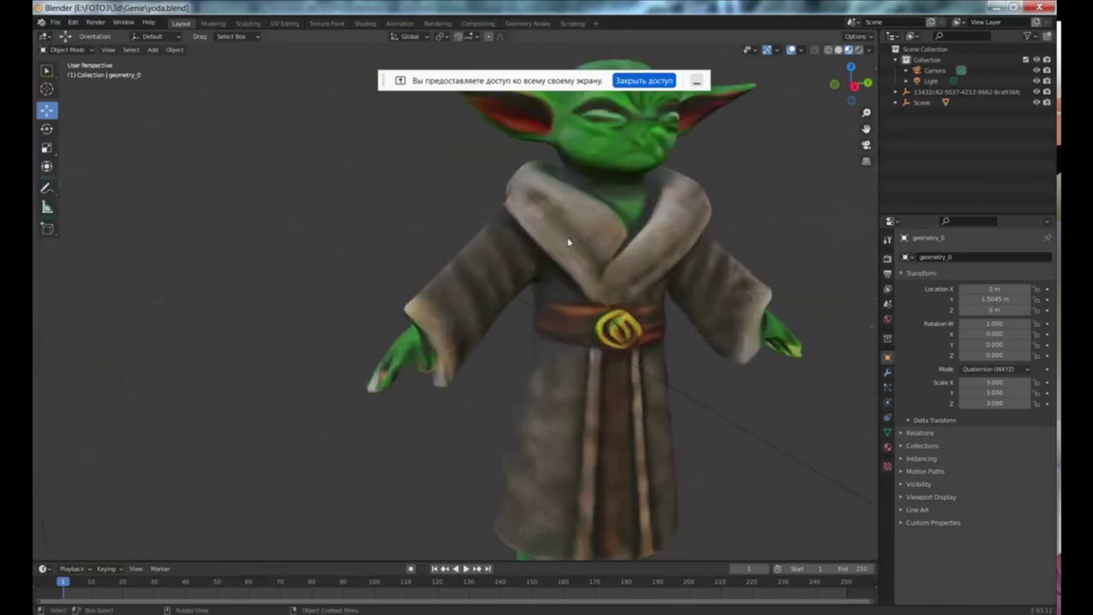
shift+middle_drag(593, 245, 453, 295)
scroll(453, 293, up, 2)
scroll(453, 293, down, 4)
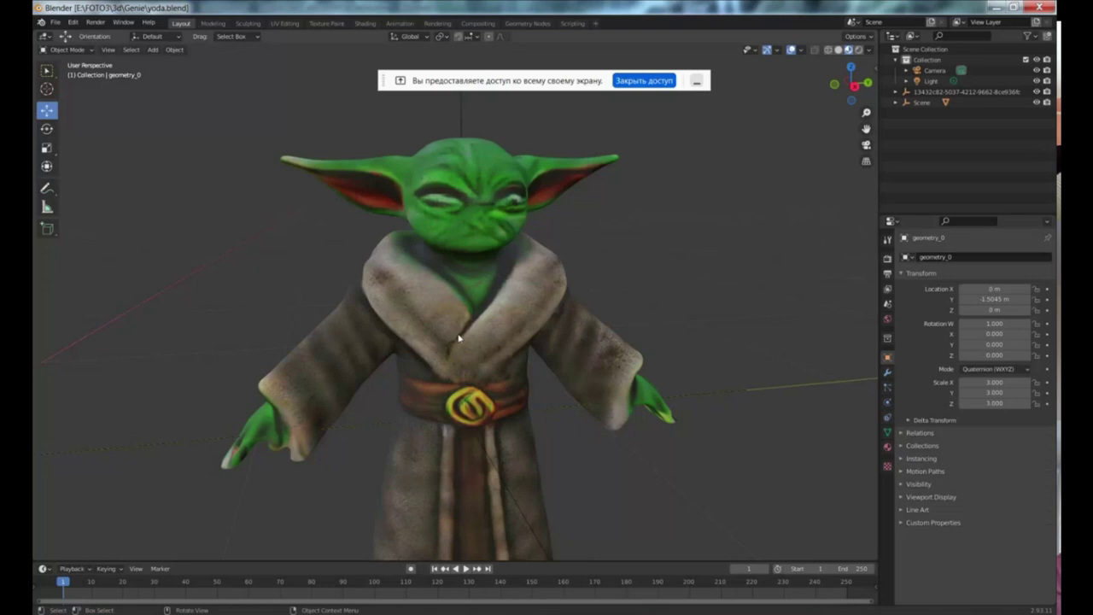
scroll(458, 338, up, 2)
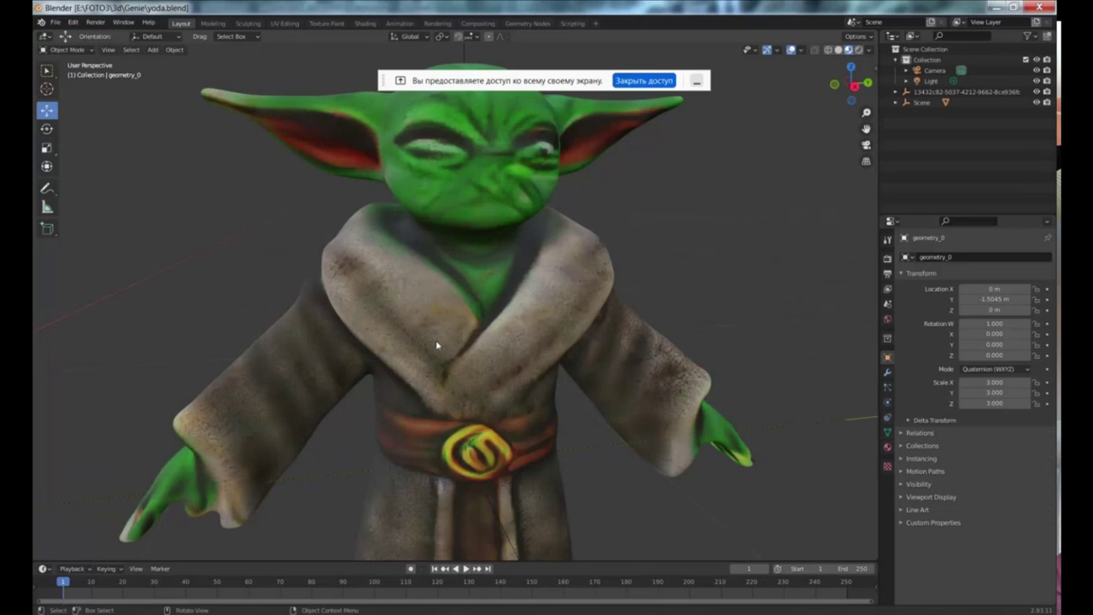
scroll(435, 345, up, 4)
middle_drag(411, 333, 337, 294)
scroll(418, 325, down, 4)
scroll(412, 320, up, 2)
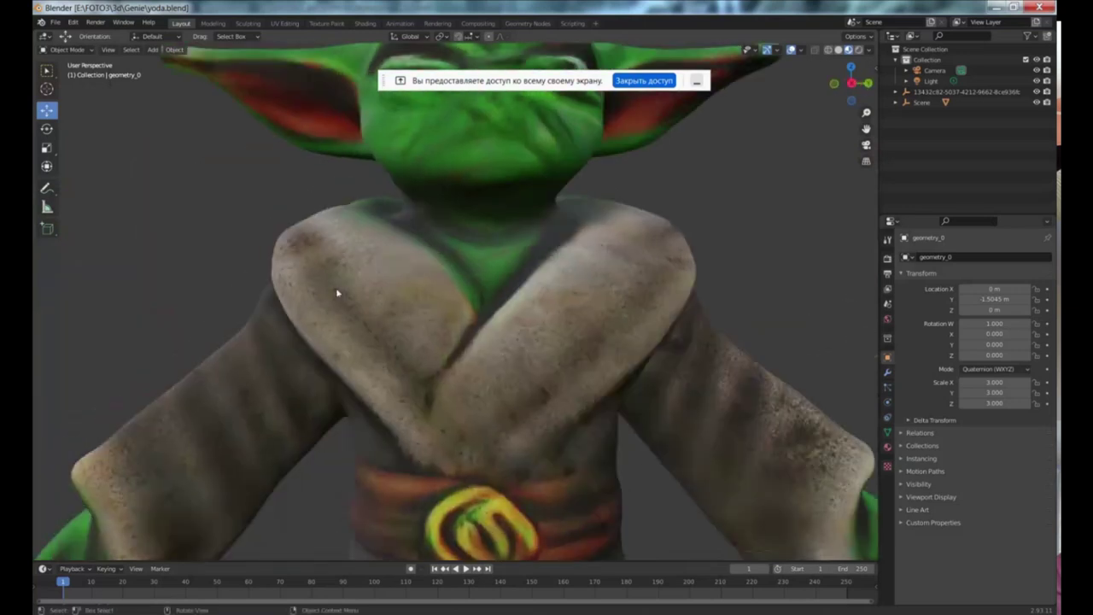
scroll(448, 322, down, 5)
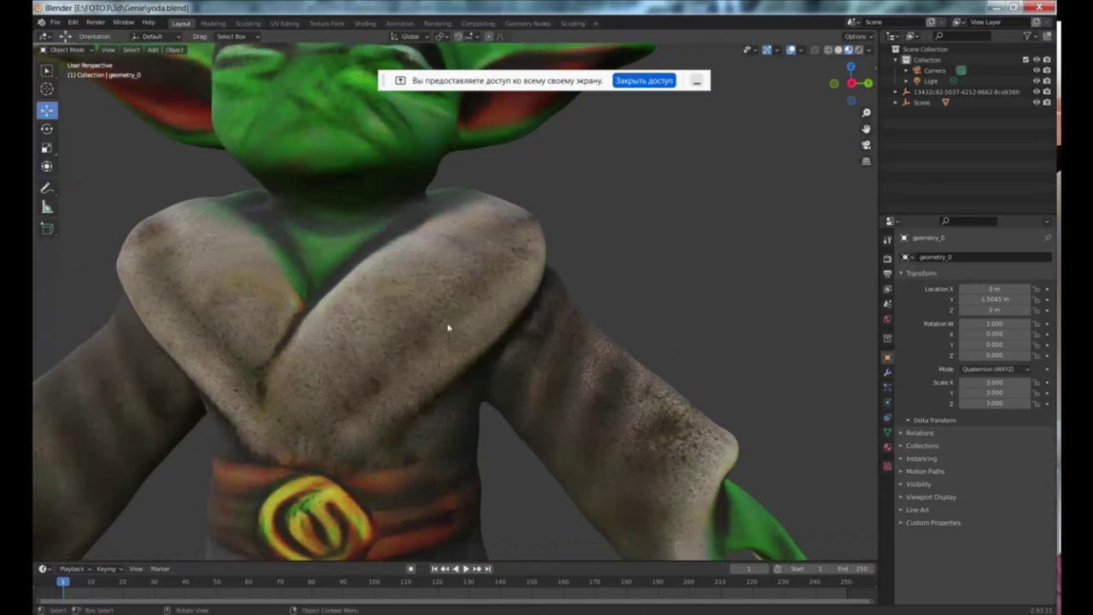
scroll(460, 283, down, 4)
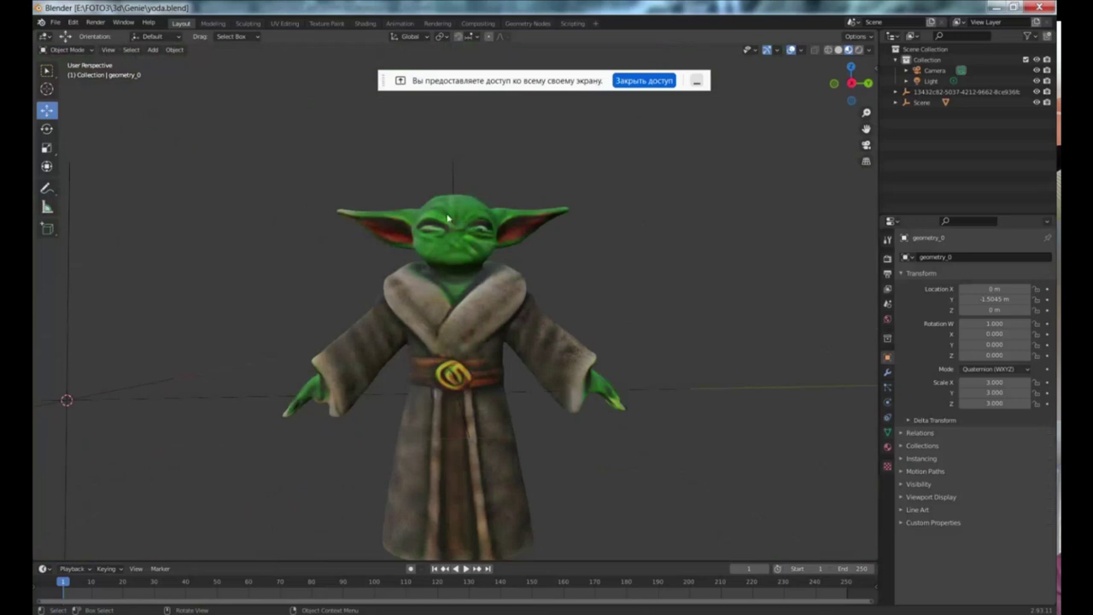
Step: Open the recent file trump.blend and examine the bust models from several sides
click(55, 21)
mouse_move(69, 80)
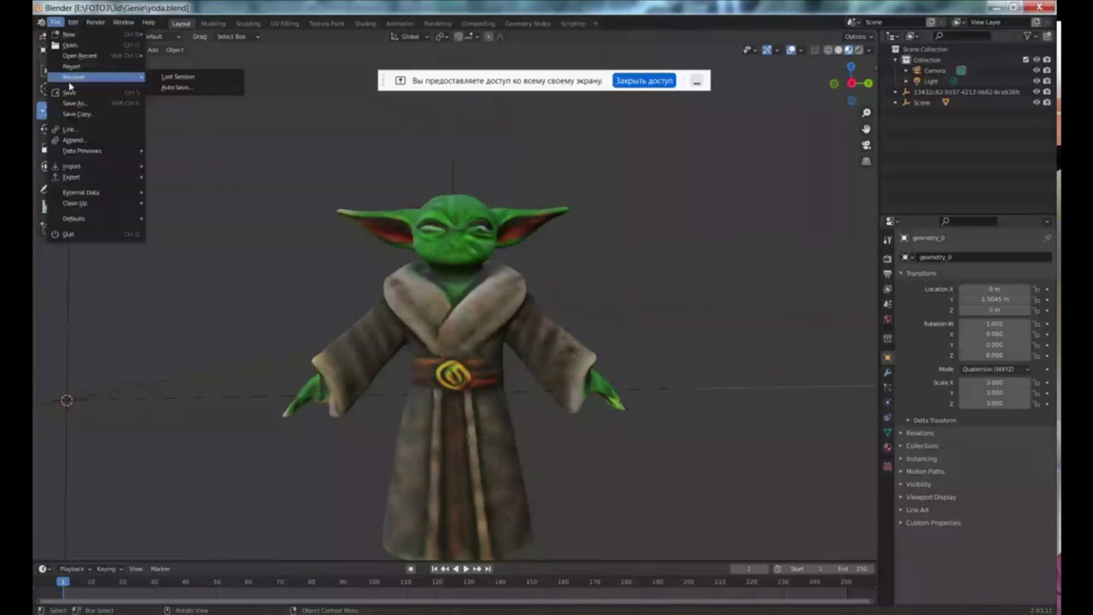
mouse_move(81, 56)
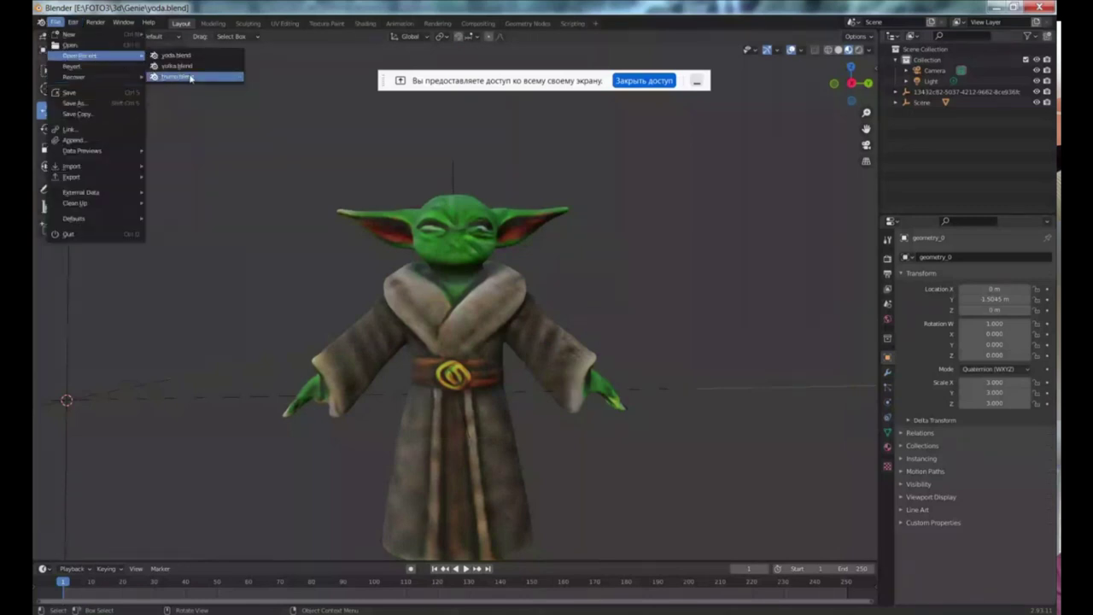
click(188, 77)
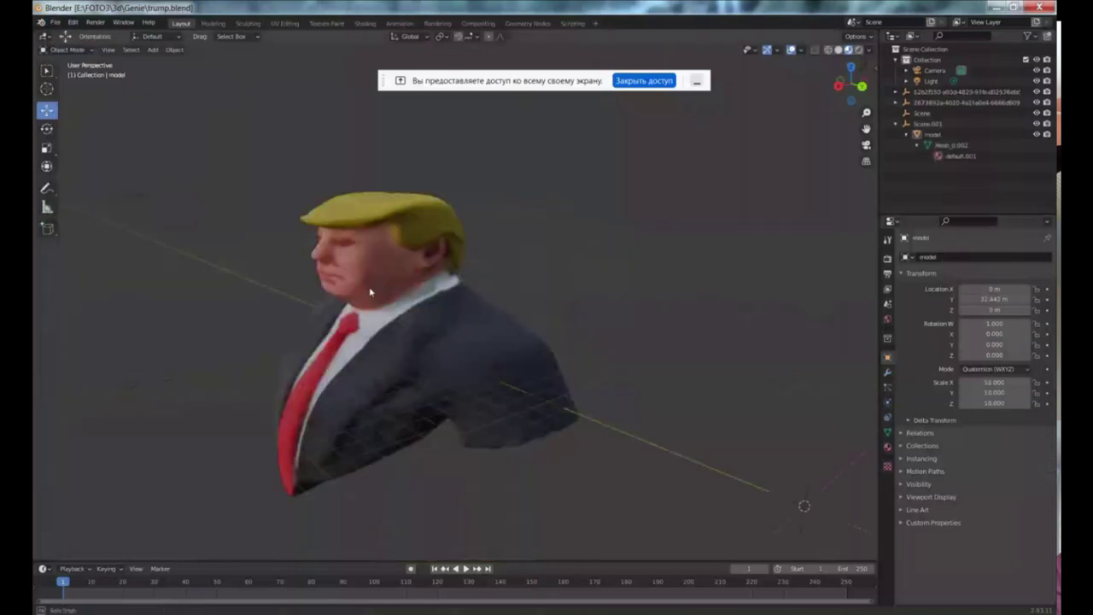
middle_drag(369, 292, 525, 292)
scroll(465, 321, down, 5)
scroll(524, 292, up, 4)
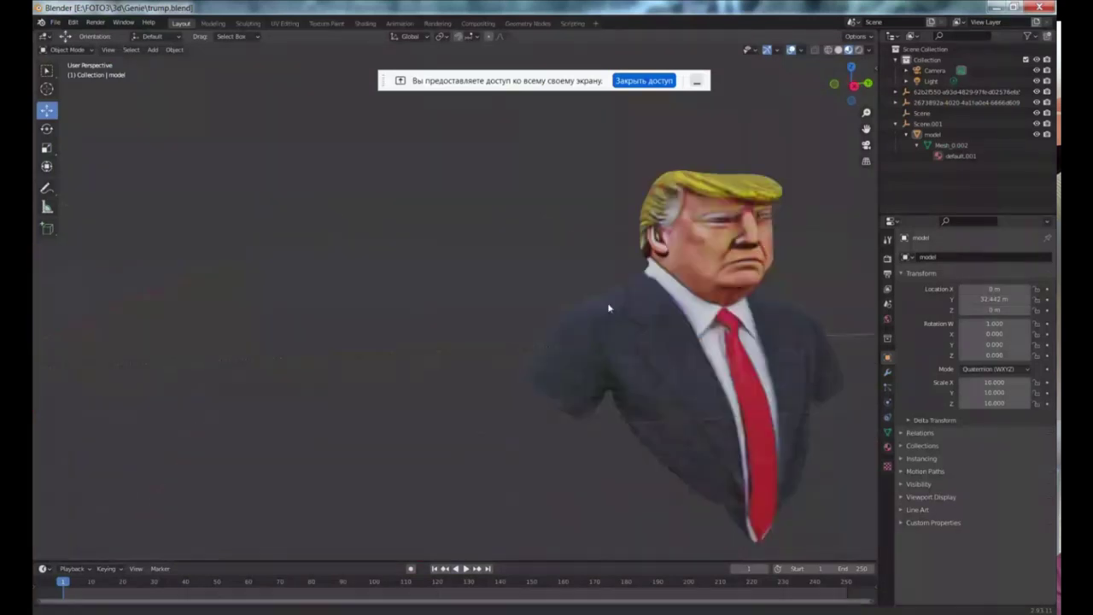
middle_drag(609, 308, 299, 363)
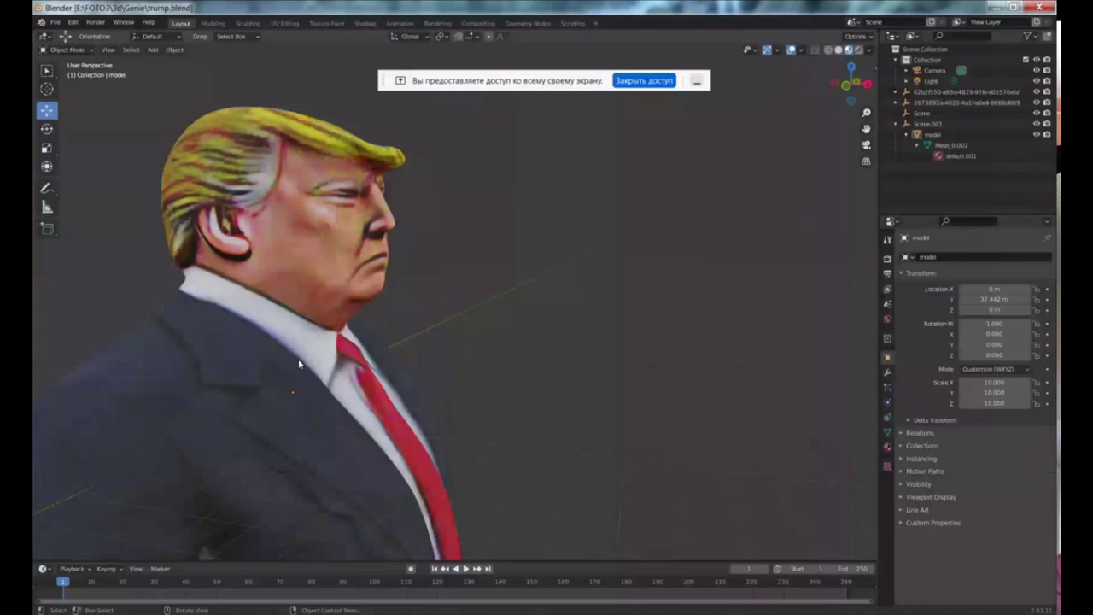
middle_drag(298, 363, 676, 385)
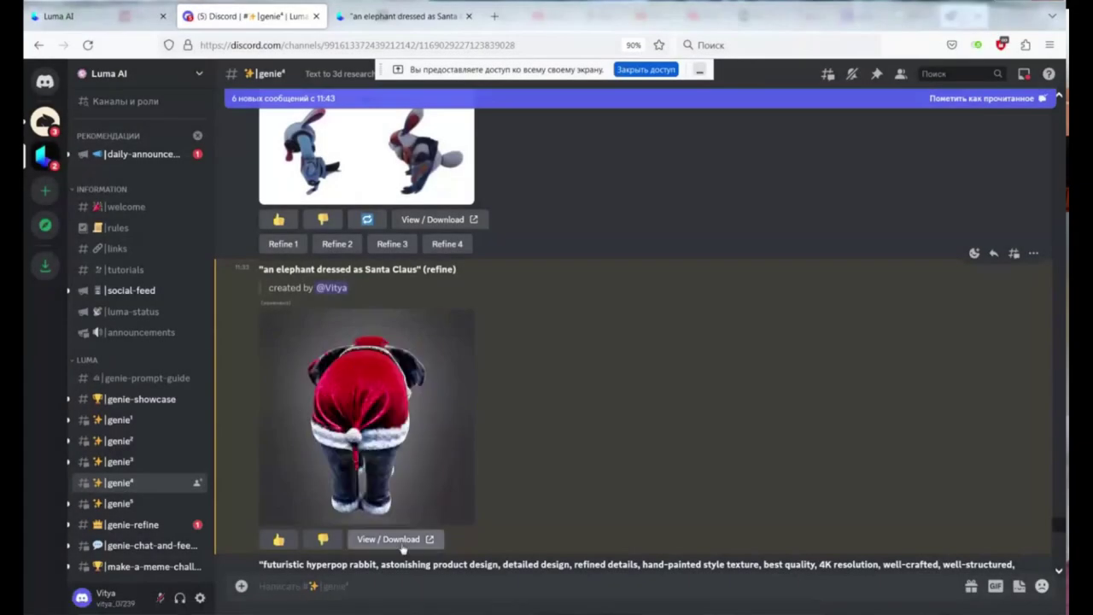
Step: Switch to the browser, open the refined "an elephant dressed as Santa Claus" model in the Genie viewer and inspect it from several sides
click(394, 539)
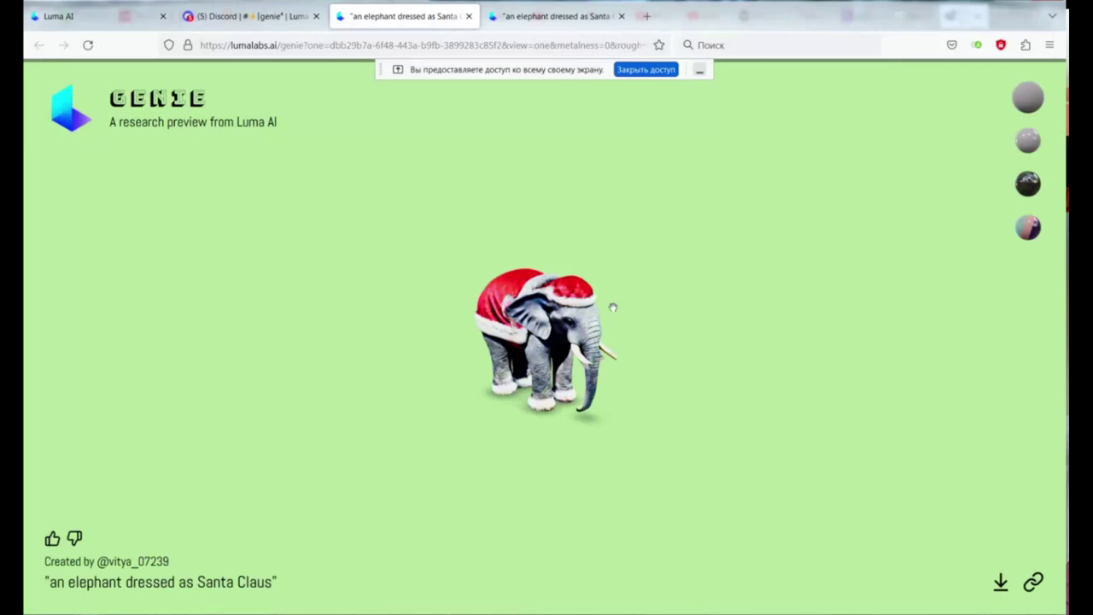
scroll(541, 348, up, 10)
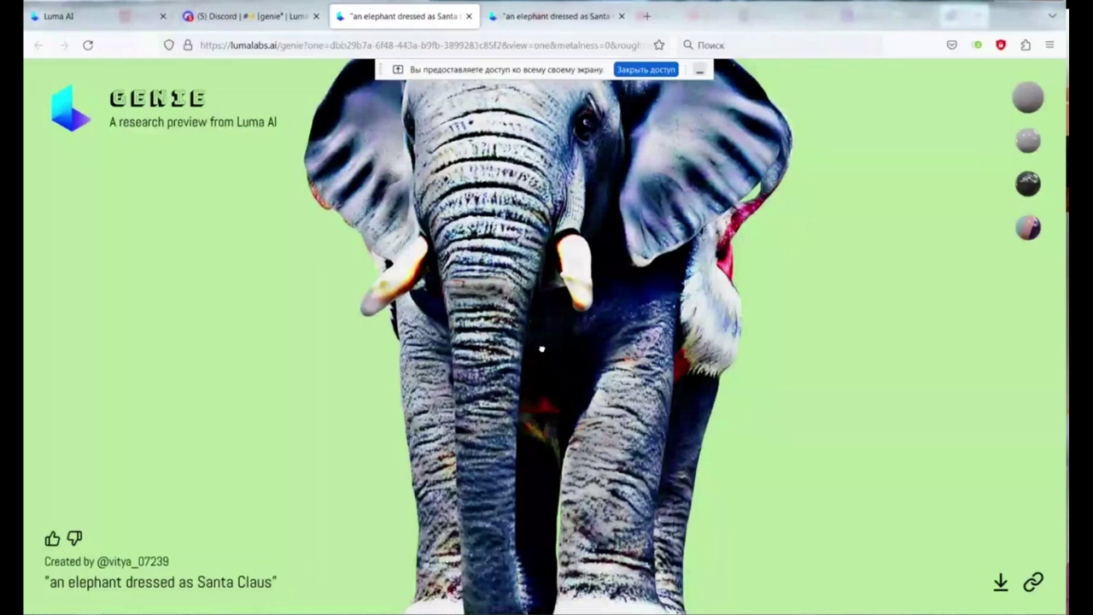
scroll(874, 311, down, 10)
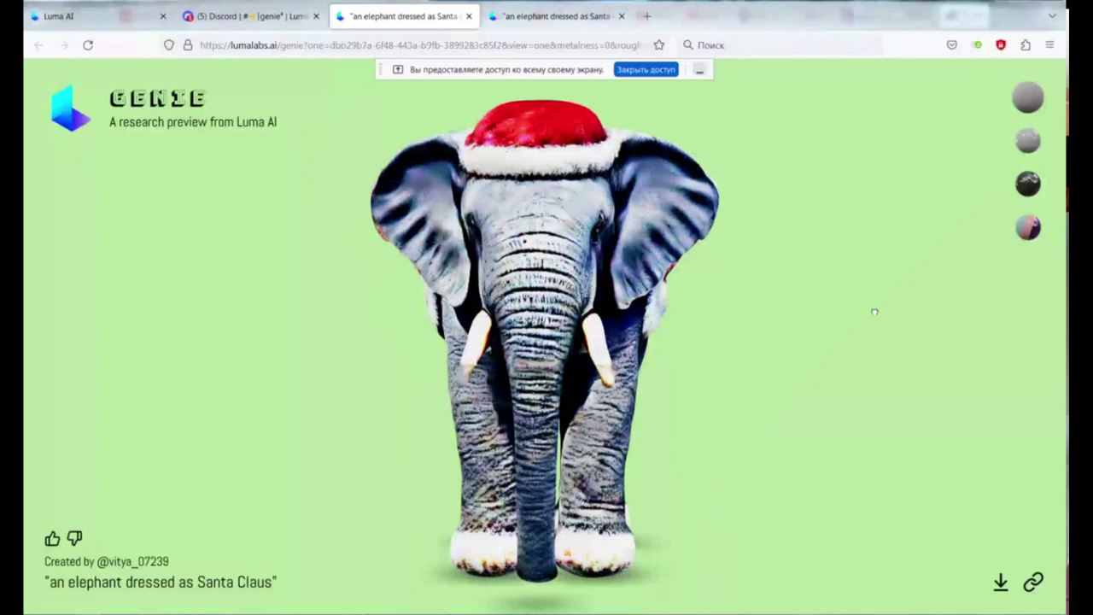
drag(874, 311, 708, 407)
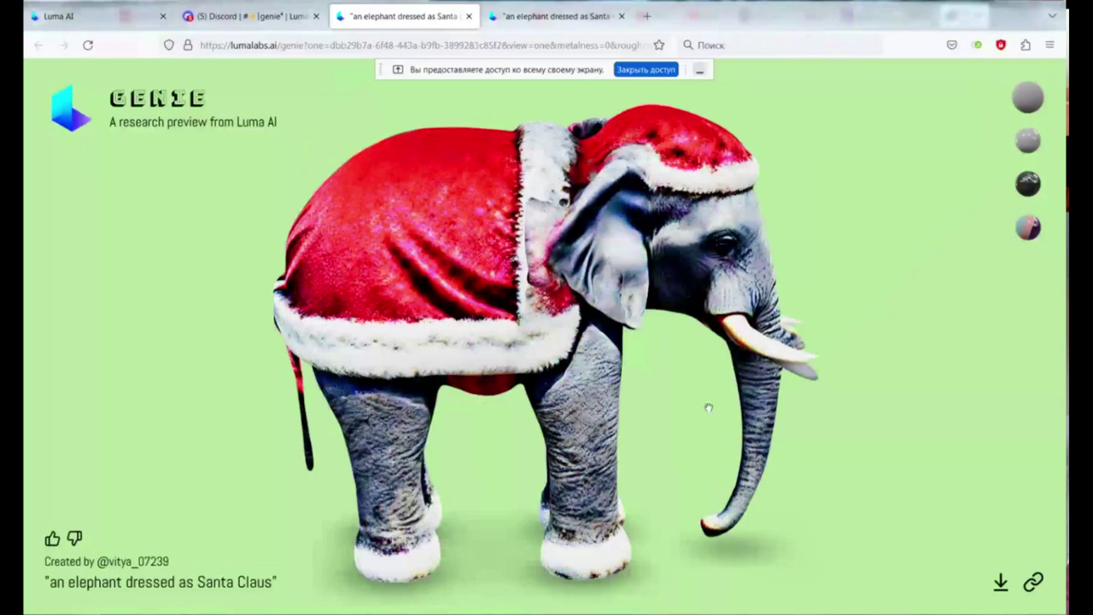
drag(708, 407, 378, 294)
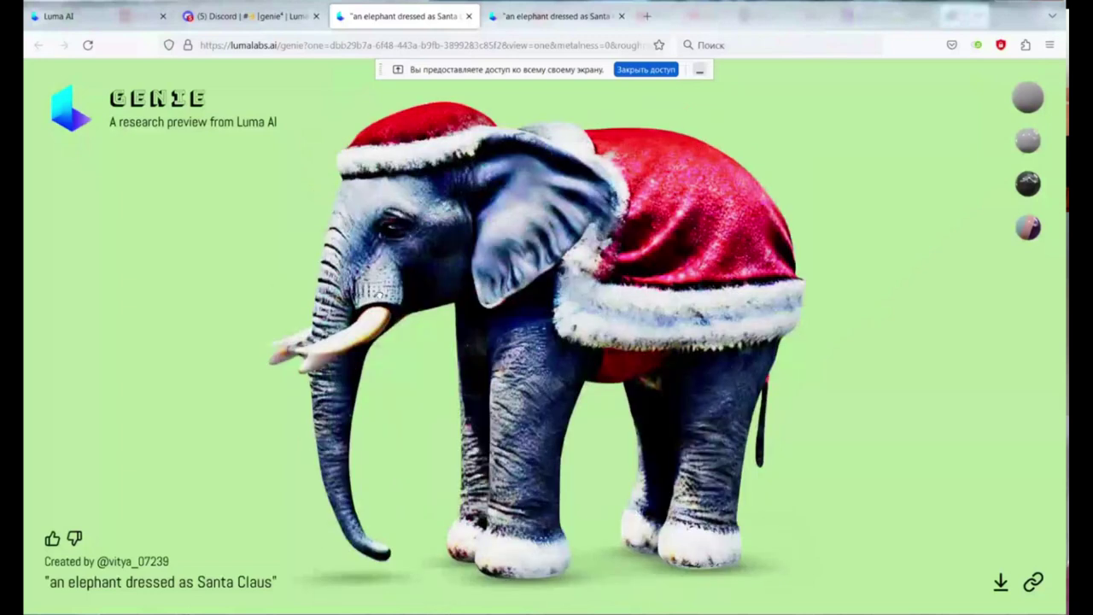